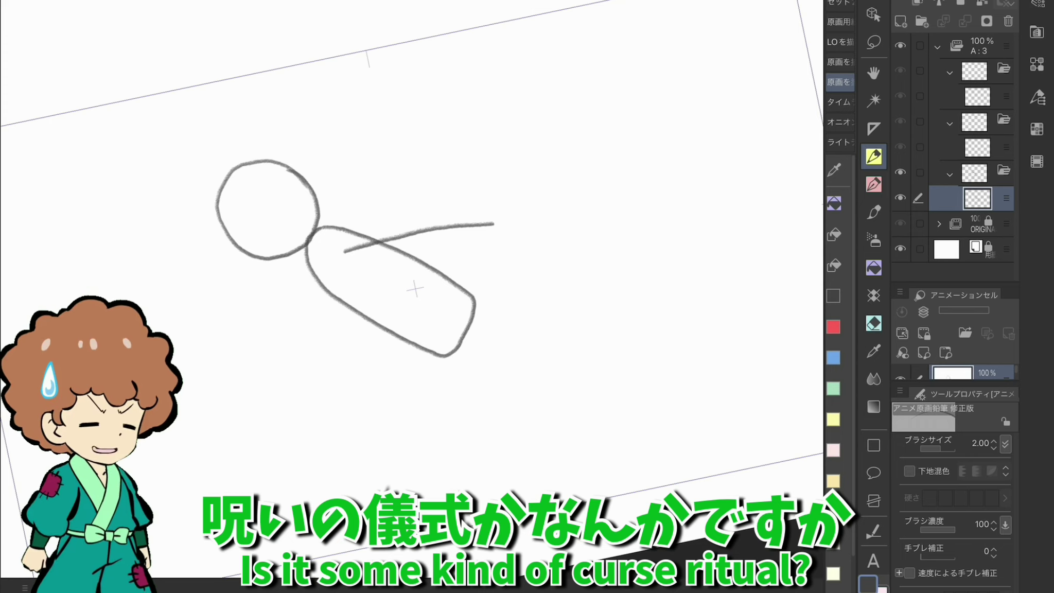
Copy the head, torso and arm sketch from the first cel and paste it into the other two animation cels.
scroll(282, 182, down, 5)
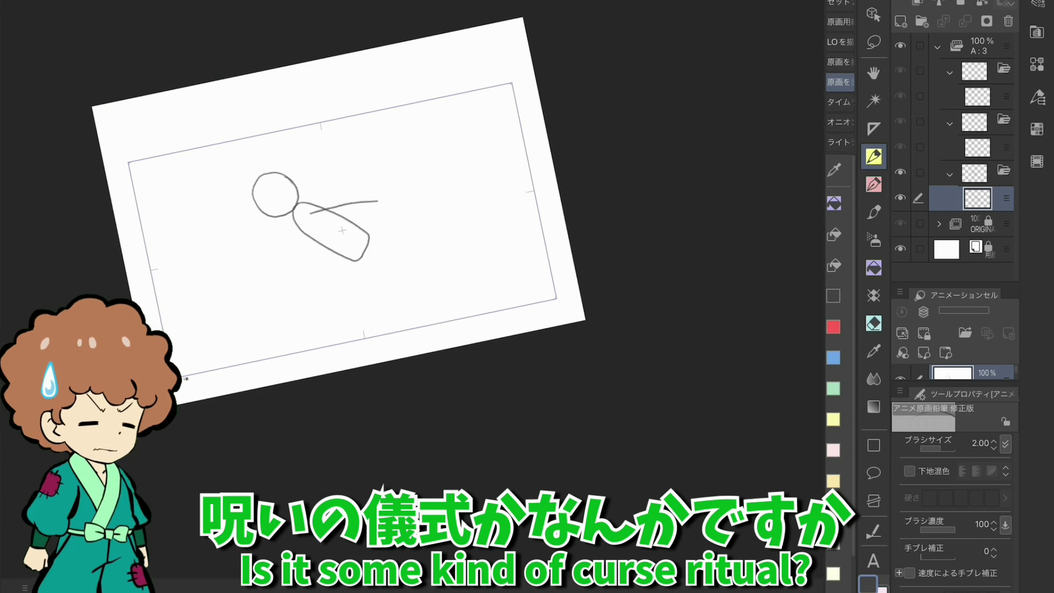
scroll(339, 237, up, 3)
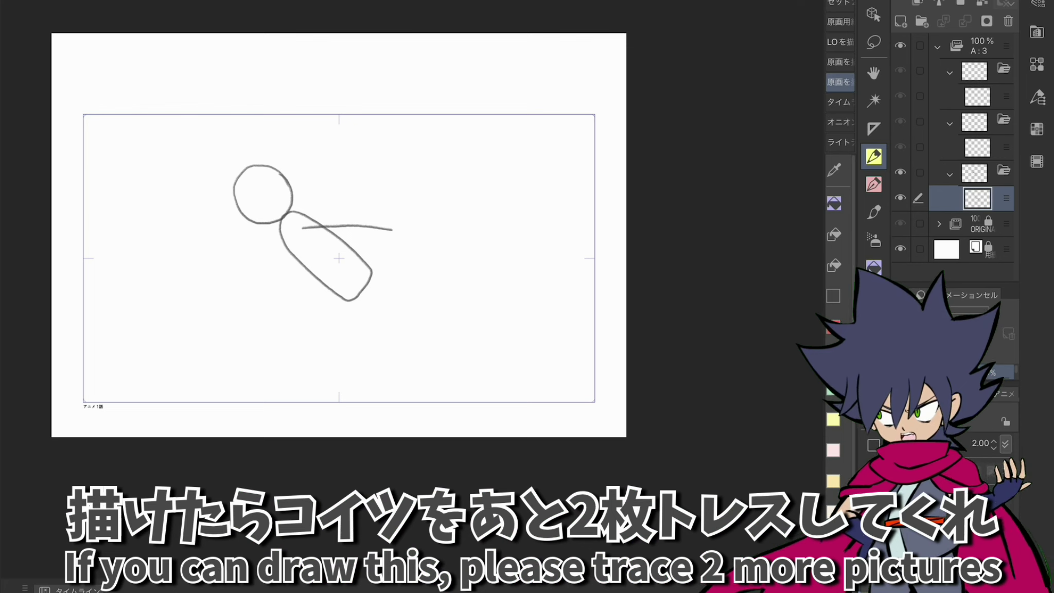
click(92, 1)
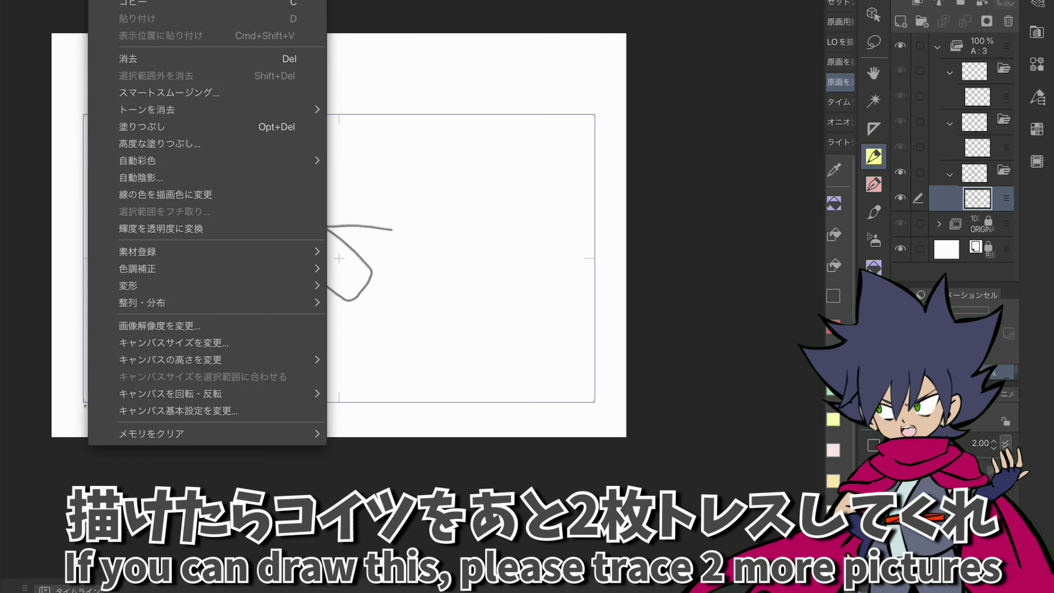
click(131, 4)
click(977, 147)
key(ctrl+v)
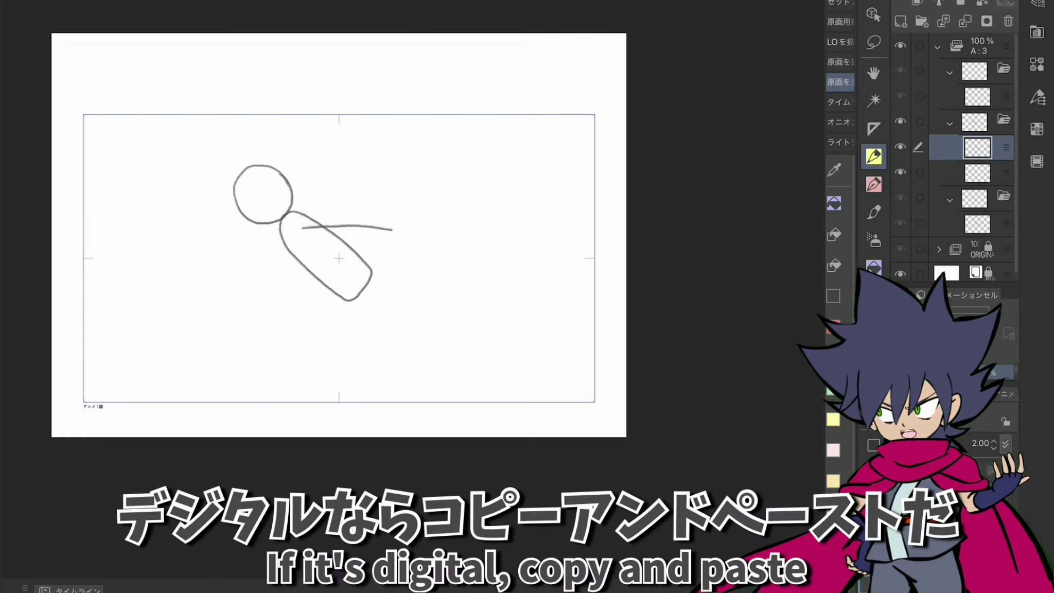
click(977, 96)
key(ctrl+v)
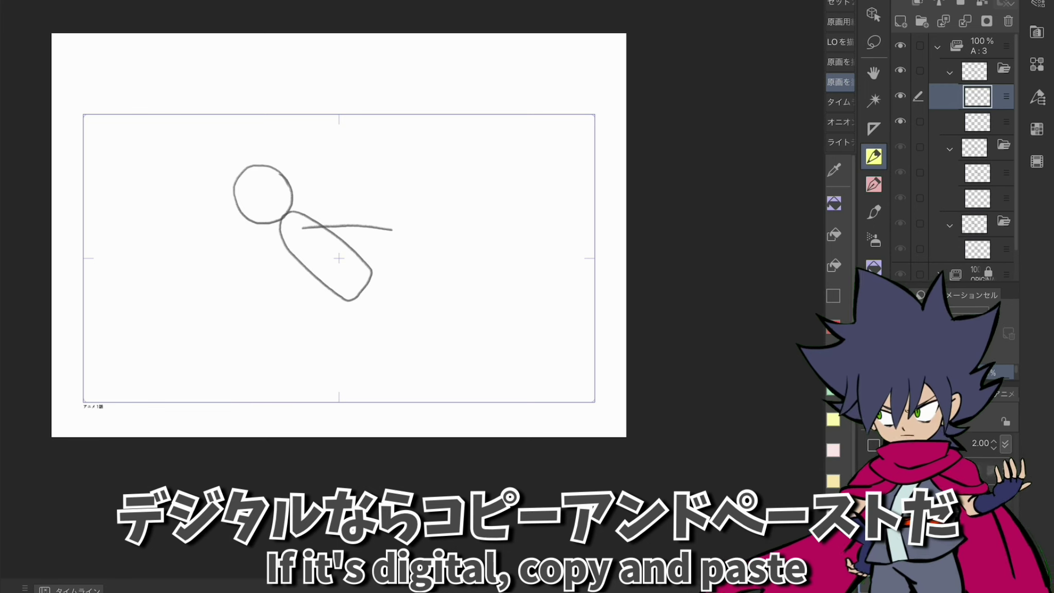
Shift the second cel's drawing slightly down and the third cel's drawing slightly up, using the onion skin as reference.
click(977, 173)
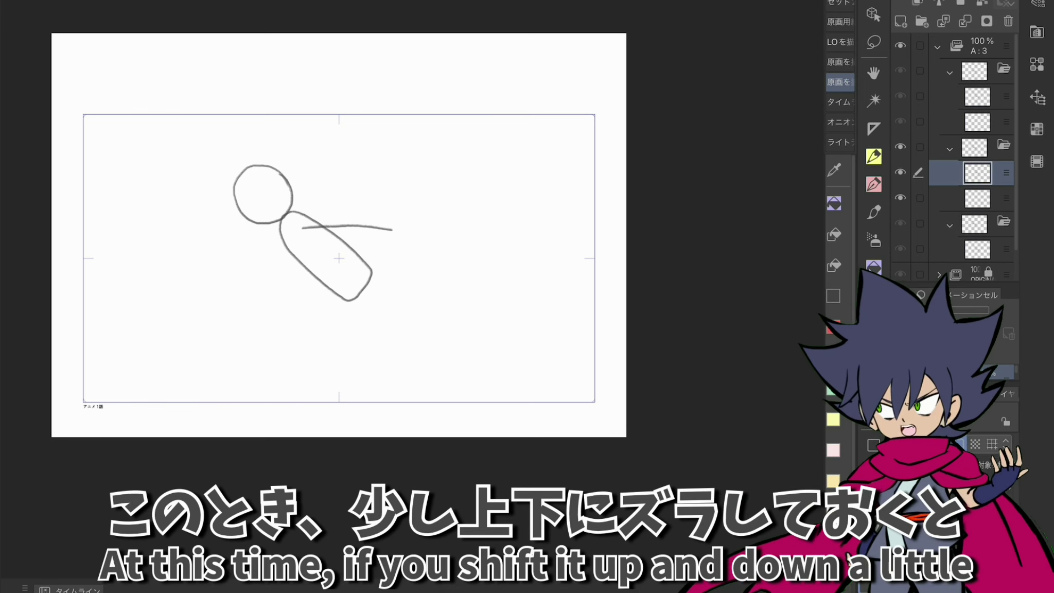
key(k)
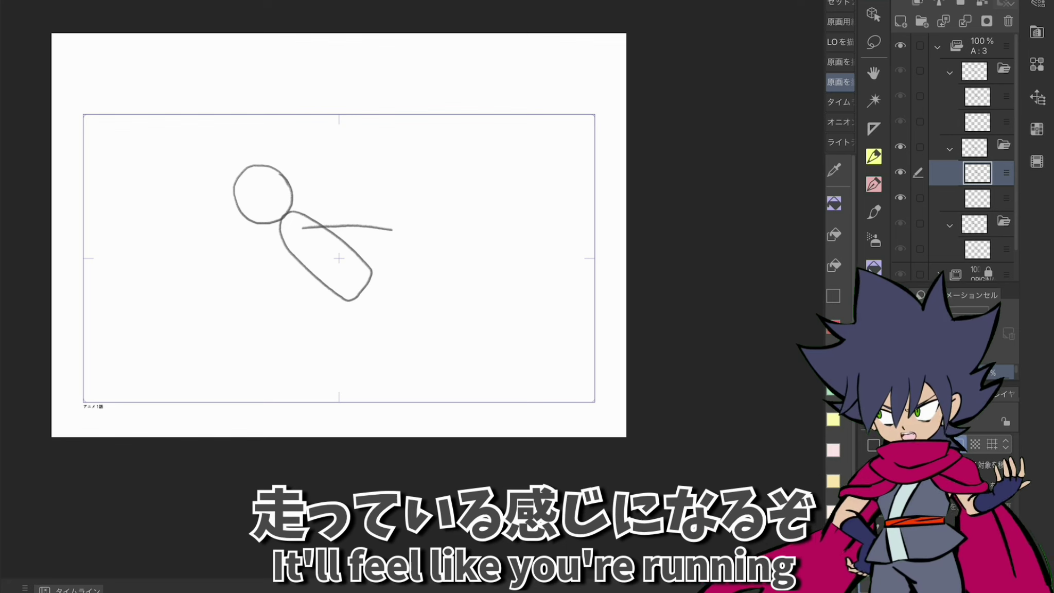
drag(254, 231, 253, 236)
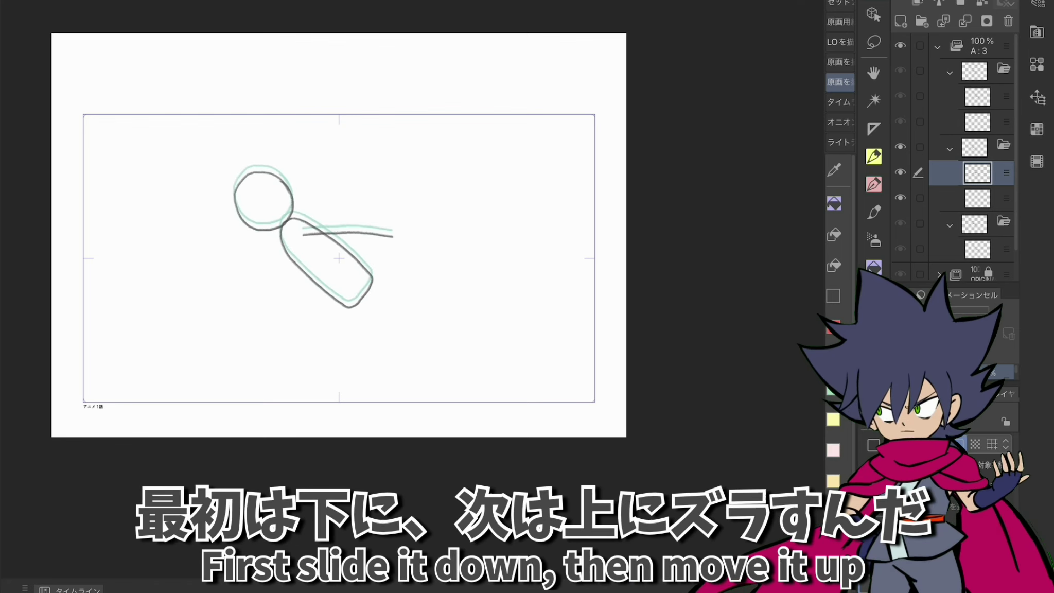
key(period)
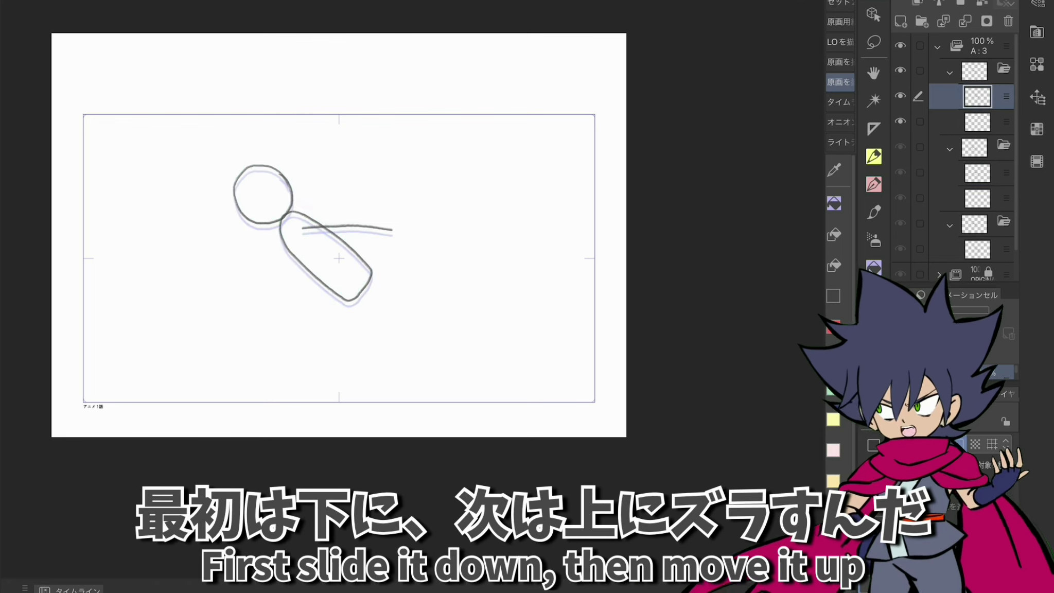
drag(254, 199, 253, 194)
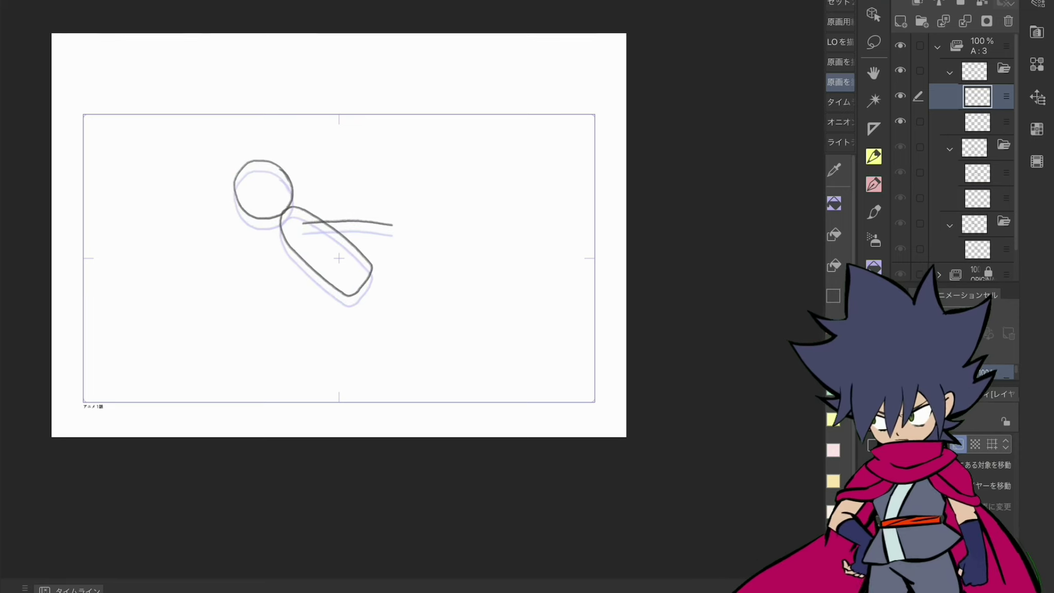
Preview the three frames with the onion skin off, and turn the onion skin back on for drawing with the pencil.
key(o)
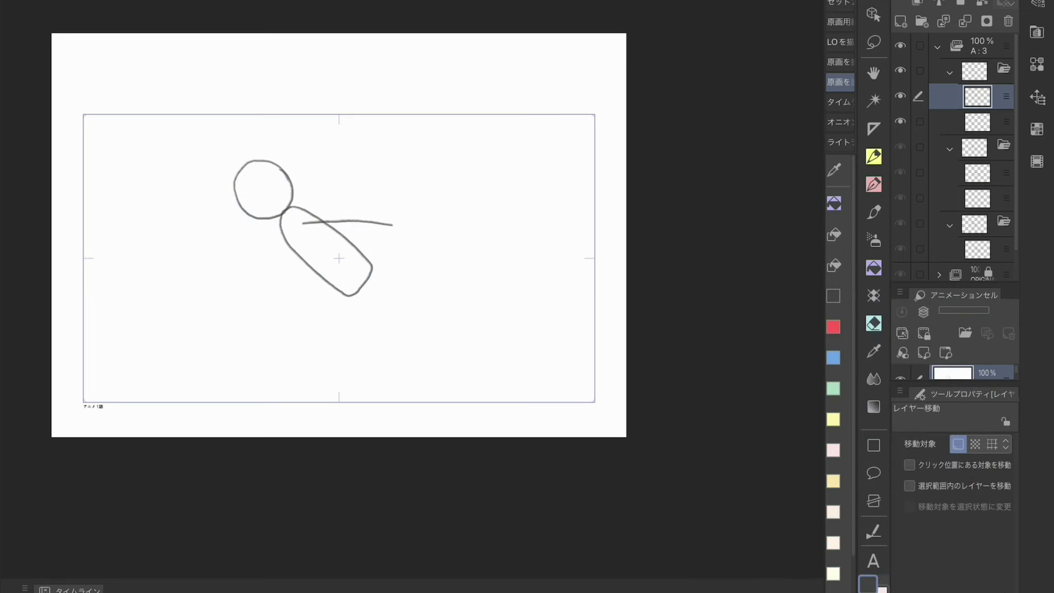
key(space)
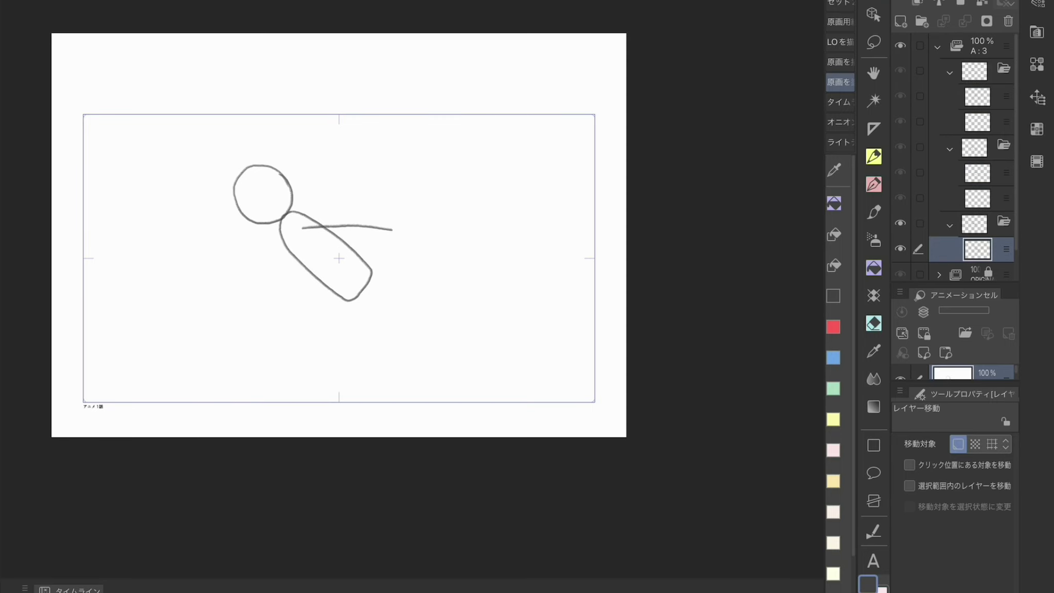
key(o)
scroll(345, 260, up, 3)
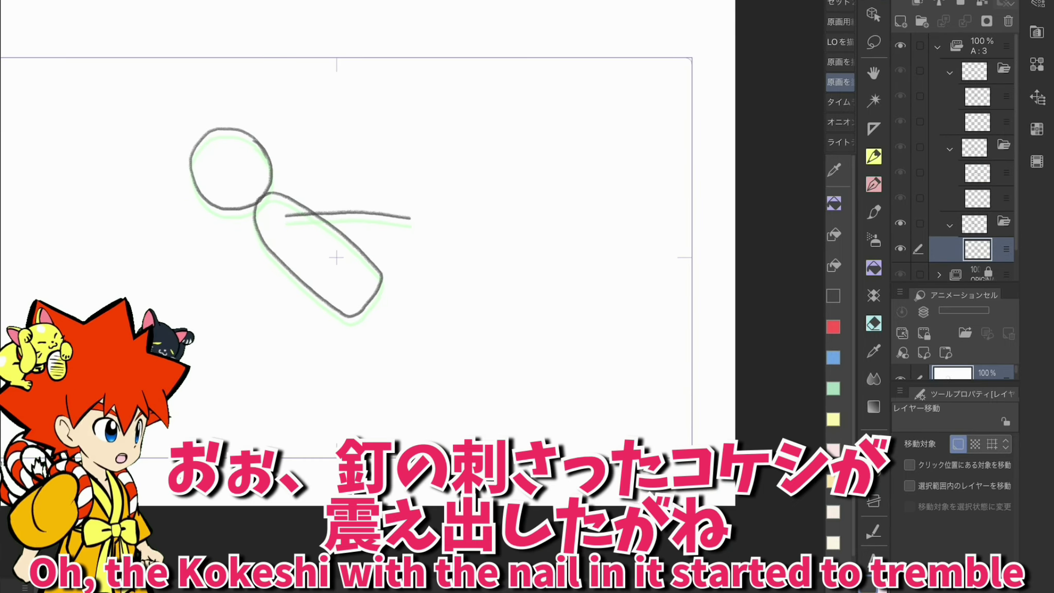
key(p)
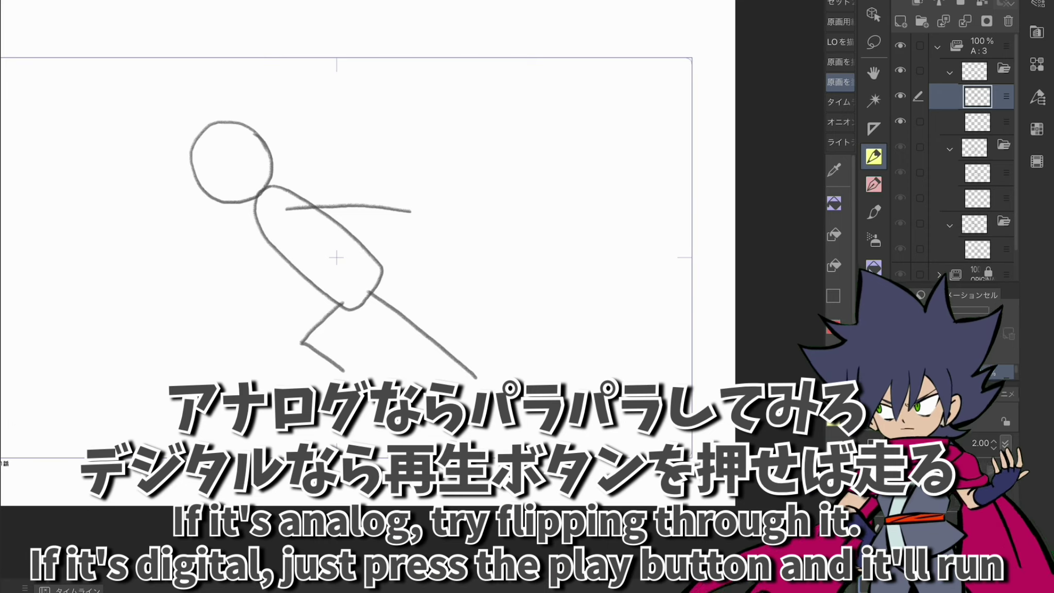
scroll(336, 203, down, 5)
scroll(255, 200, up, 3)
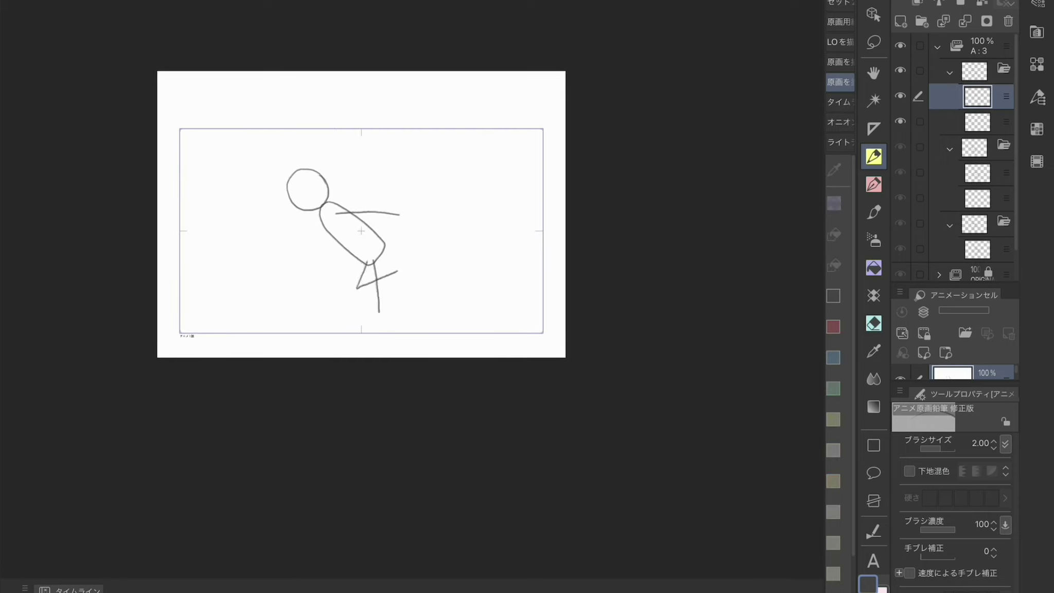
scroll(298, 159, up, 5)
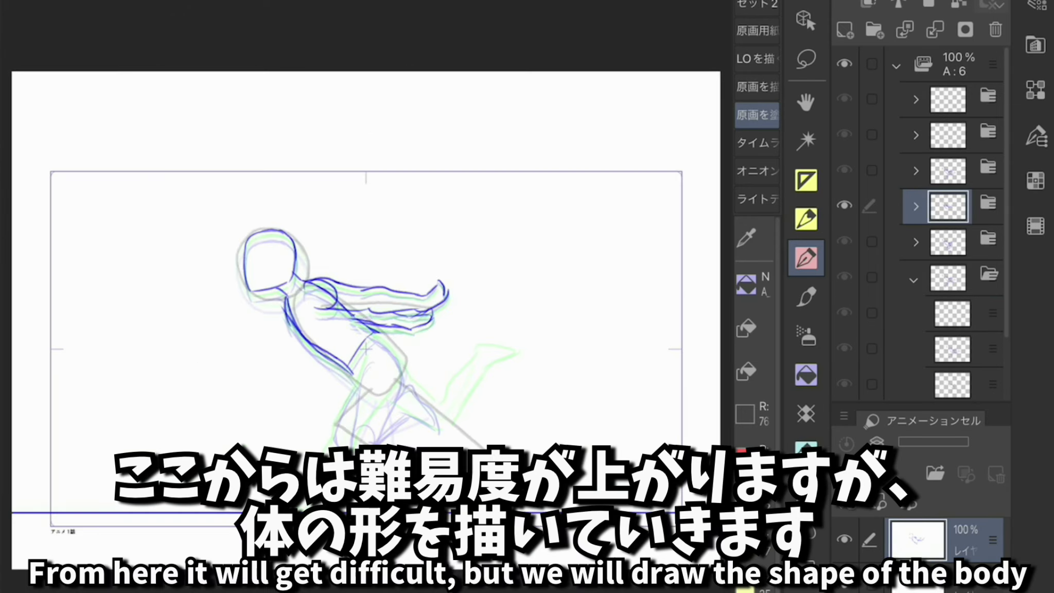
Flip through the neighbouring frames and sketch the extended back leg in blue, from the hip to the foot on the ground line.
scroll(366, 296, up, 5)
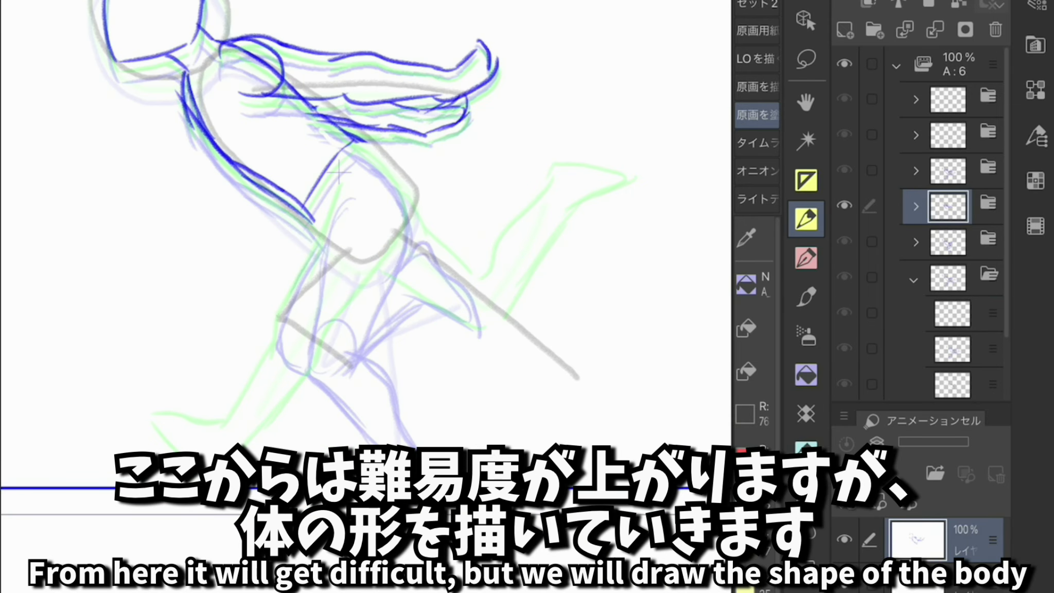
key(Left)
key(Right)
key(Left)
key(Right)
key(Left)
key(Left)
drag(355, 139, 492, 288)
key(Right)
key(Right)
drag(350, 249, 476, 327)
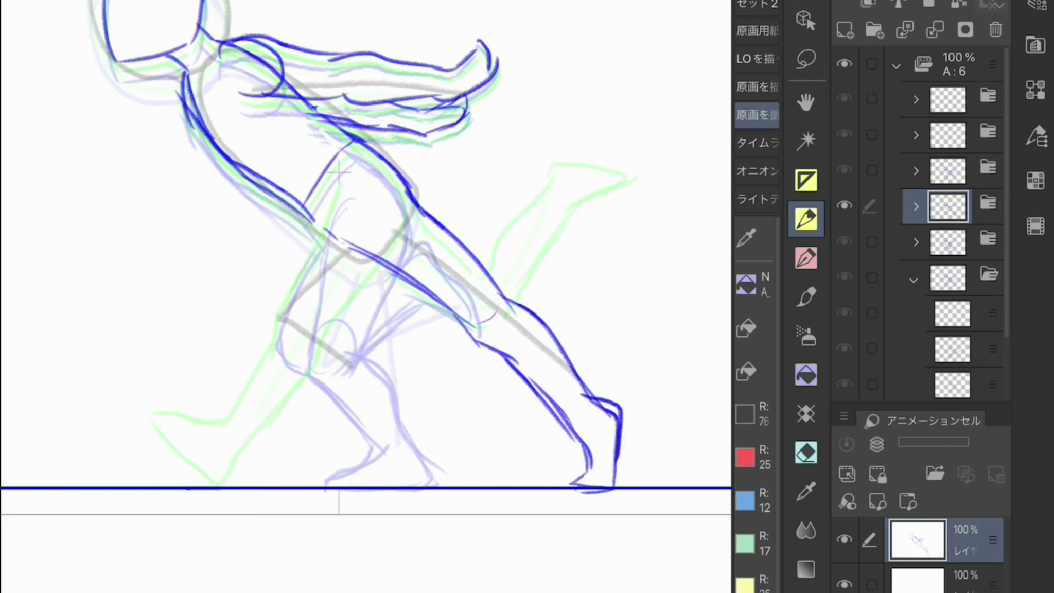
Draw the bent front leg with its thigh, shin and foot, and compare the pose with the neighbouring frames.
drag(340, 172, 503, 198)
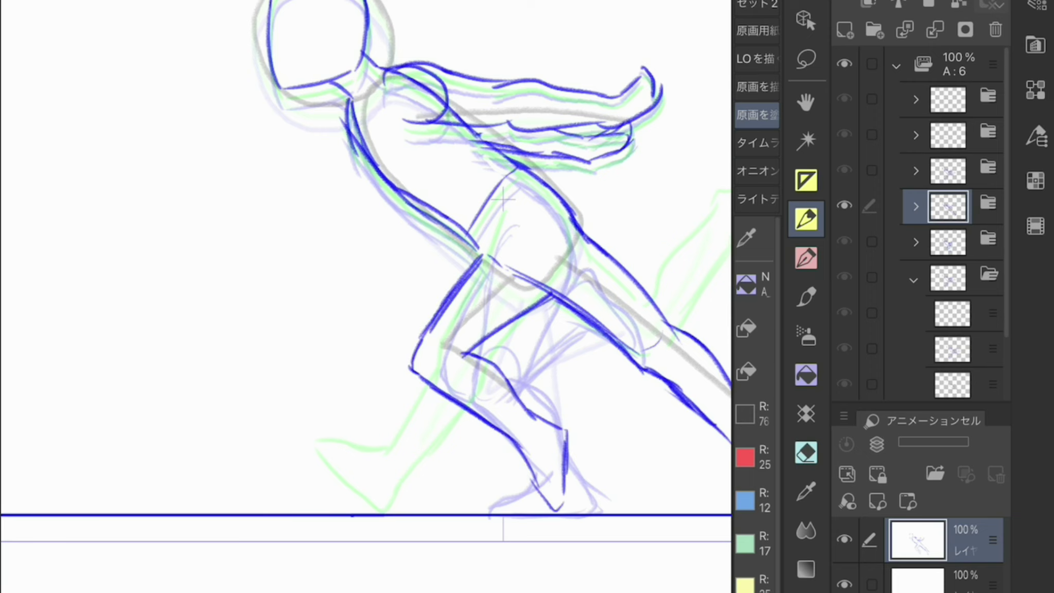
drag(468, 354, 564, 430)
drag(566, 432, 555, 512)
scroll(267, 282, down, 3)
key(Left)
key(Left)
key(Right)
key(Right)
scroll(338, 345, up, 3)
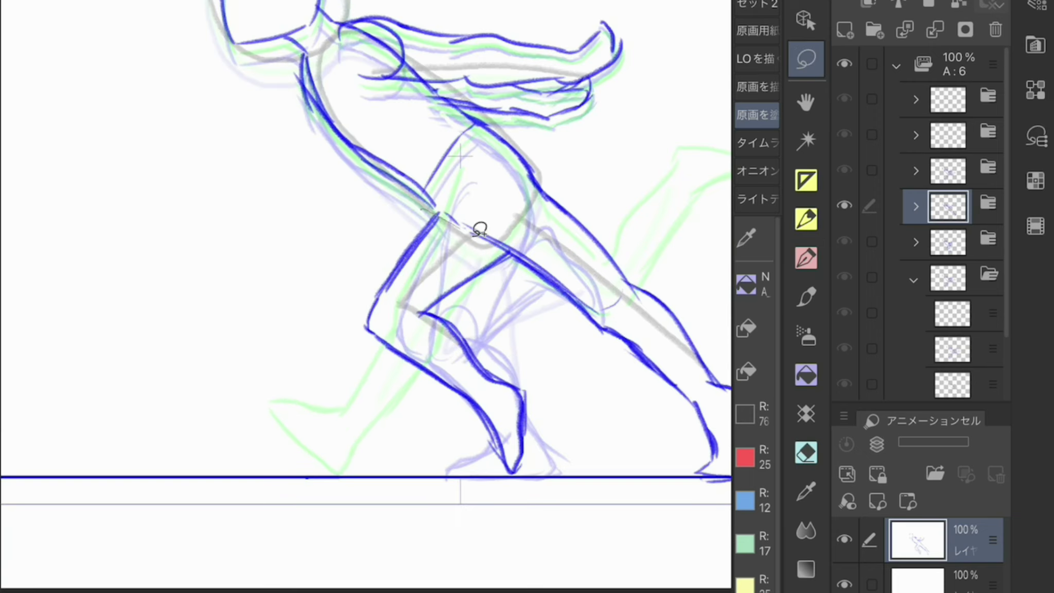
Lasso the bent front leg, then rotate it and move it slightly forward and up.
drag(482, 233, 505, 256)
mouse_move(427, 210)
mouse_down()
mouse_move(564, 318)
mouse_move(284, 277)
mouse_up()
click(508, 508)
drag(597, 337, 594, 368)
drag(423, 338, 392, 315)
key(Return)
key(ctrl+d)
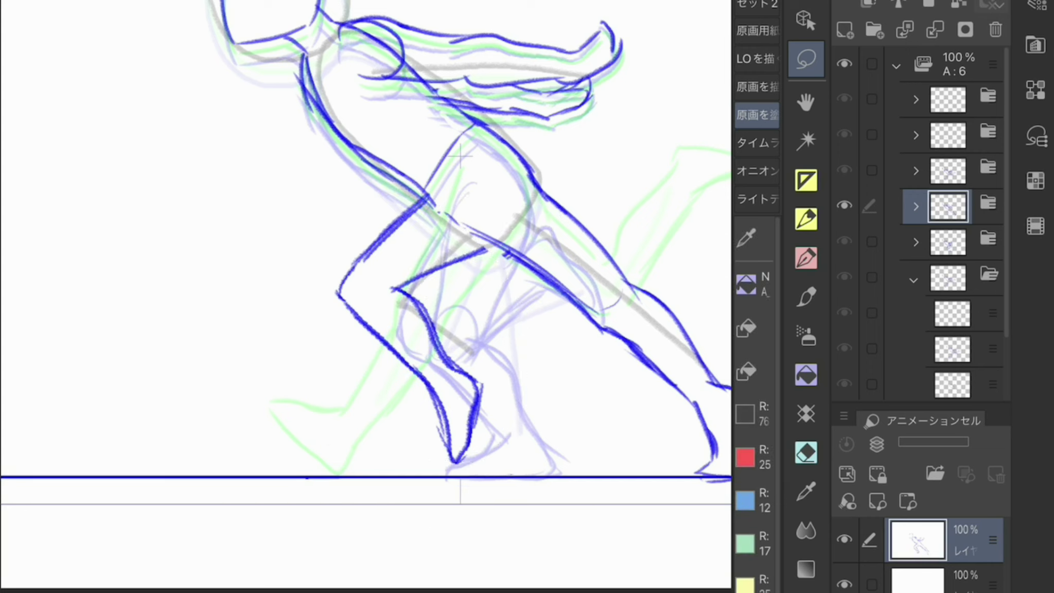
Lasso the lower part of the bent front leg and transform it to adjust its angle at the knee.
drag(344, 291, 320, 330)
key(ctrl+t)
drag(283, 413, 293, 432)
drag(407, 375, 420, 363)
key(Return)
key(ctrl+d)
Clean up the bent front leg with the eraser and redraw its thigh line.
key(e)
scroll(437, 255, up, 1)
key(p)
drag(368, 243, 347, 270)
scroll(298, 283, down, 3)
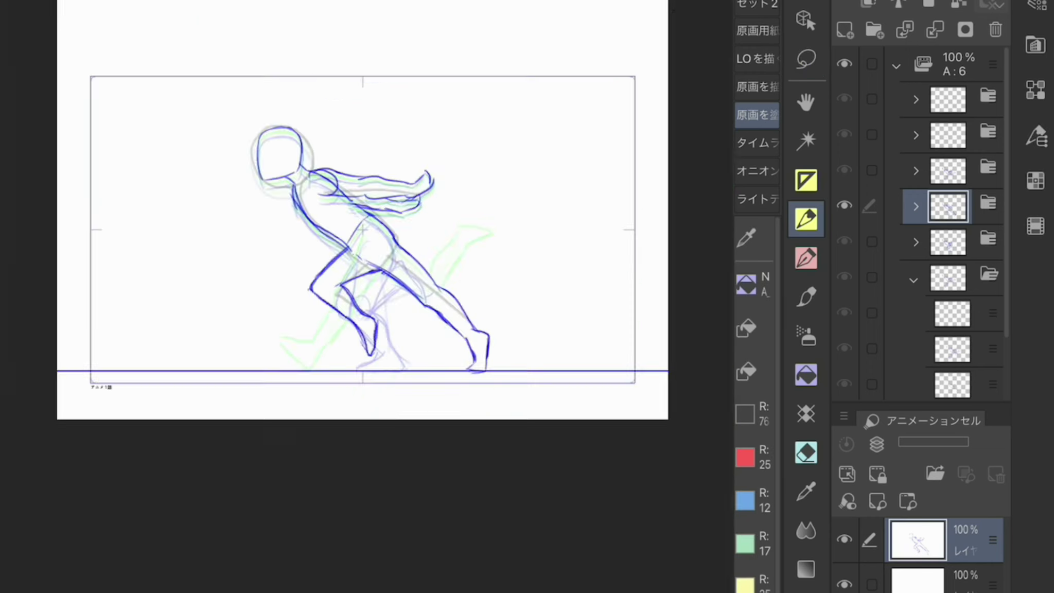
Draw the missing contour joining the belly to the extended leg, and compare the pose with the neighbouring frames.
scroll(308, 280, up, 3)
drag(399, 201, 495, 269)
scroll(217, 257, down, 3)
key(Left)
key(Left)
key(Right)
key(Right)
scroll(230, 209, up, 3)
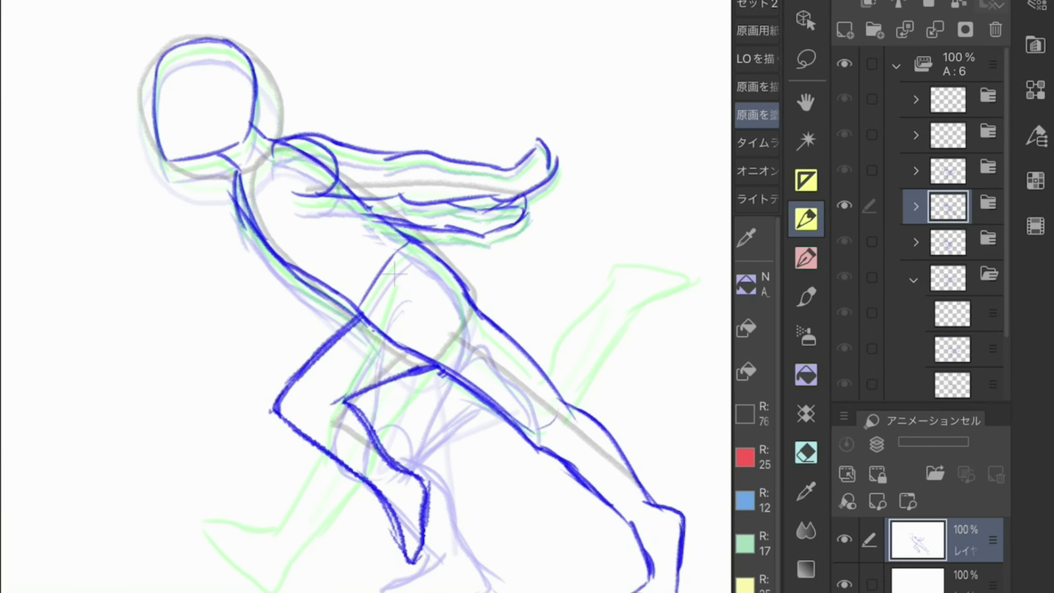
Lasso the upper of the two swept-back arms and rotate it slightly downward about the shoulder.
drag(433, 204, 294, 105)
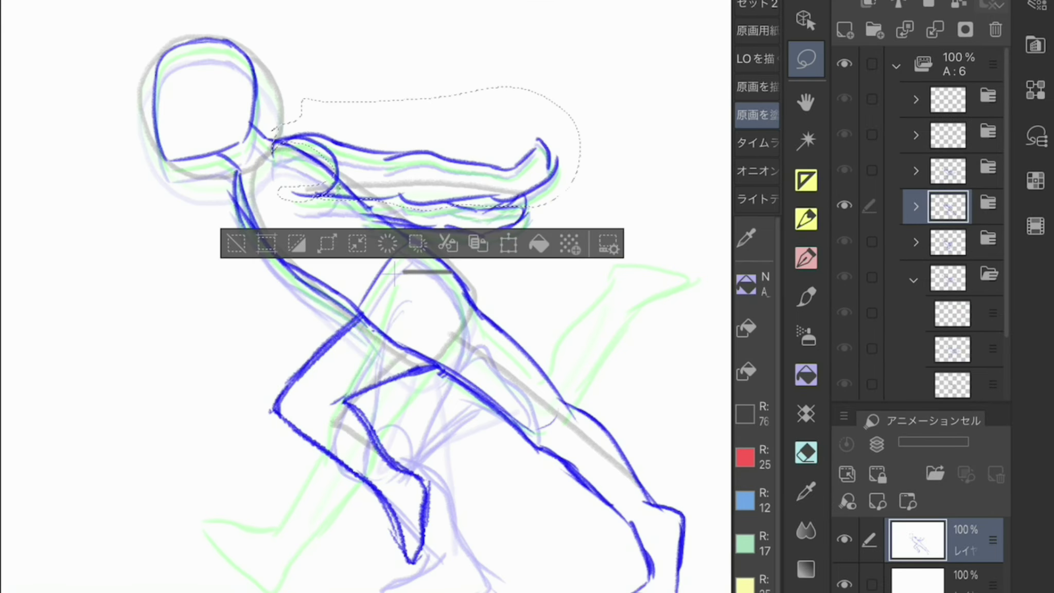
key(ctrl+t)
drag(424, 148, 288, 164)
drag(591, 167, 590, 190)
key(Return)
key(ctrl+d)
Lasso the forearm and hand of the lower swept-back arm, and transform them slightly downward.
drag(378, 226, 371, 234)
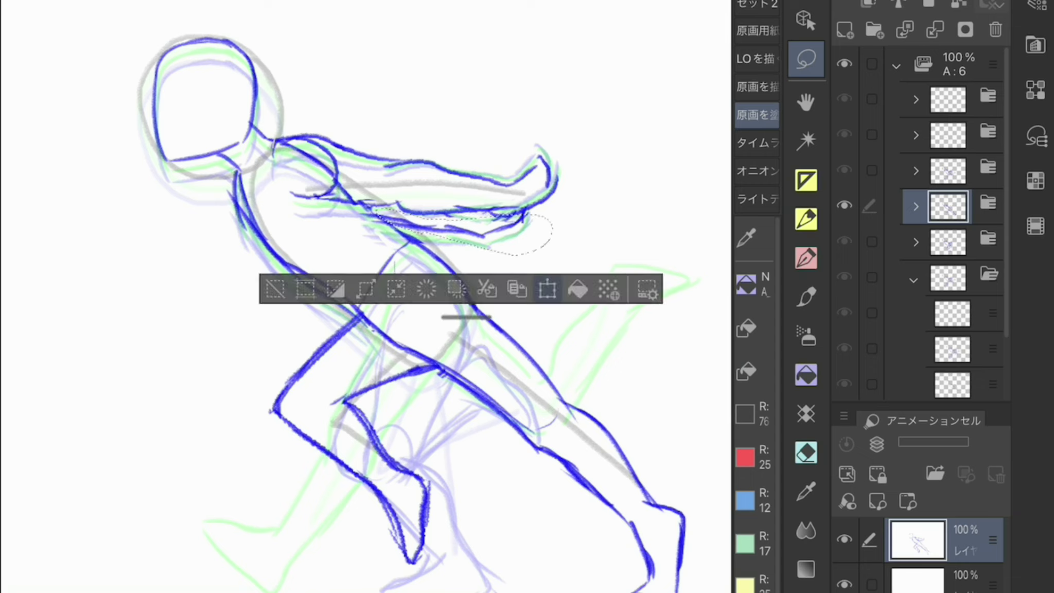
key(ctrl+t)
drag(555, 227, 553, 237)
key(Return)
drag(494, 218, 497, 222)
key(ctrl+d)
key(p)
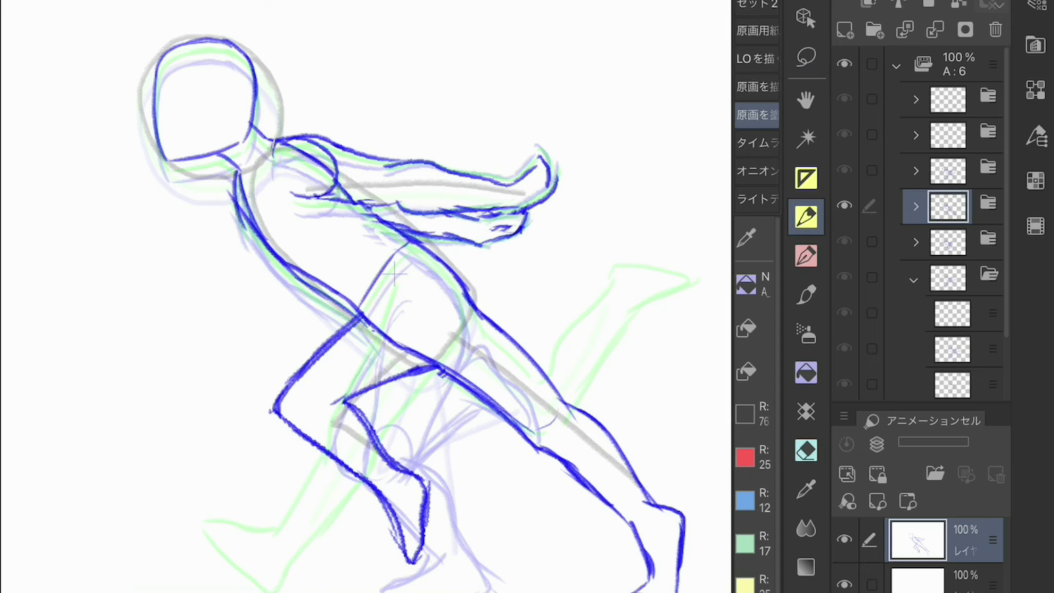